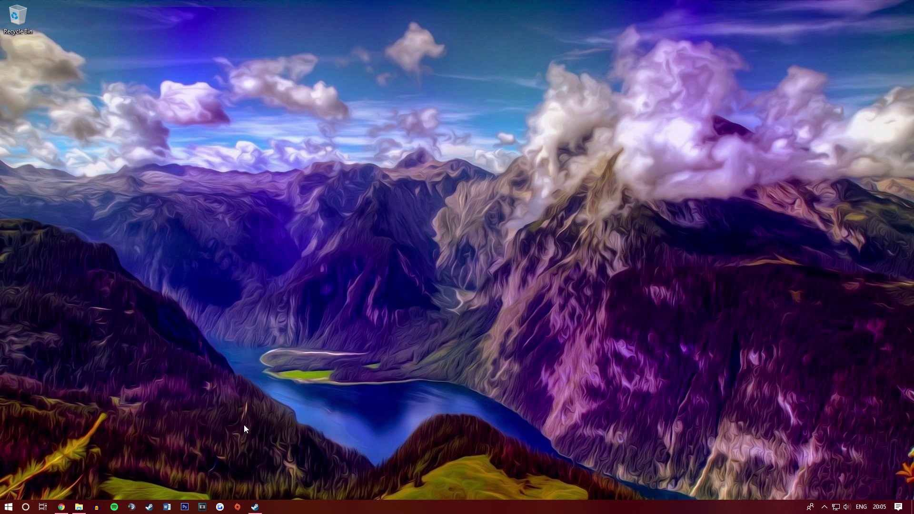
- Switch from Steam back to Chrome and download the Metro skin archive 4.3.1 (2).zip from metroforsteam.com
{"action": "left_click", "coordinate": [257, 511]}
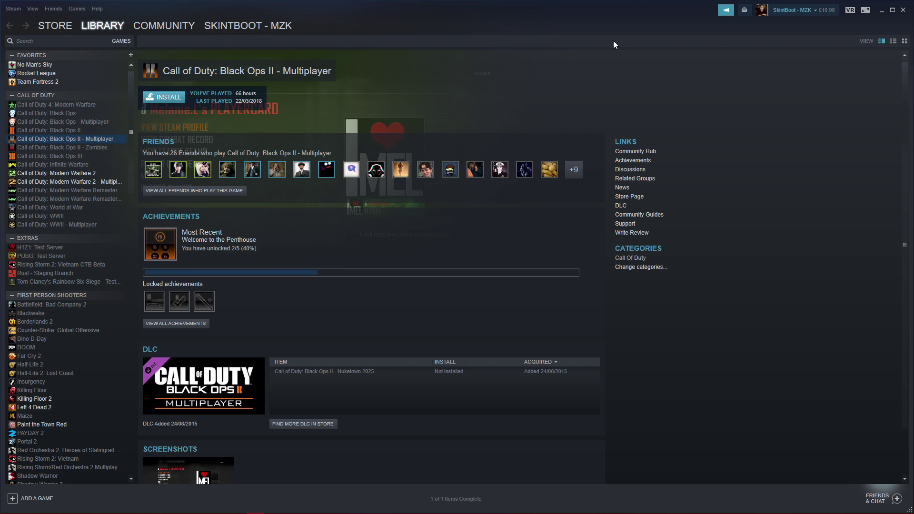
{"action": "left_click", "coordinate": [883, 12]}
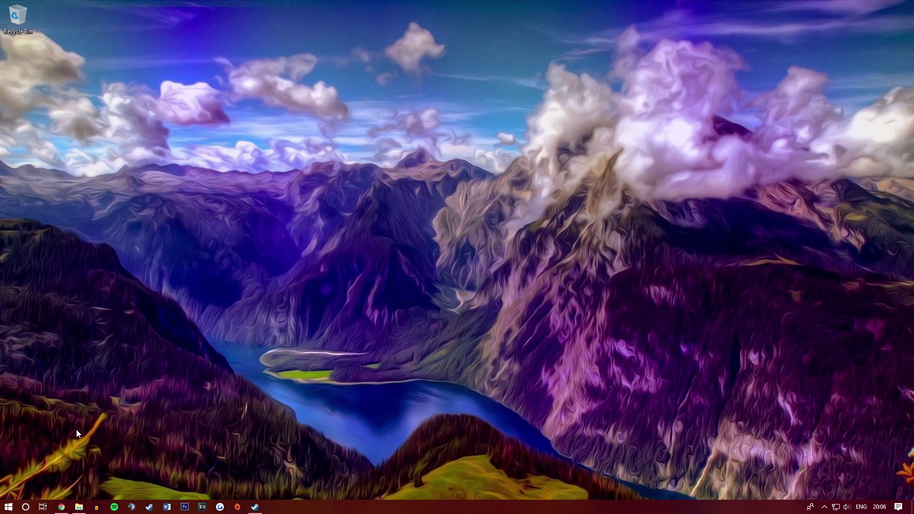
{"action": "left_click", "coordinate": [62, 508]}
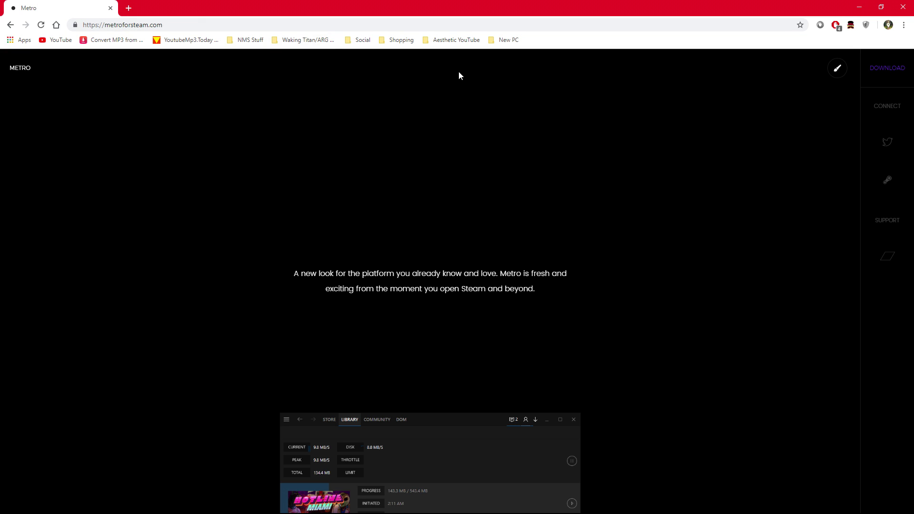
{"action": "left_click", "coordinate": [888, 71]}
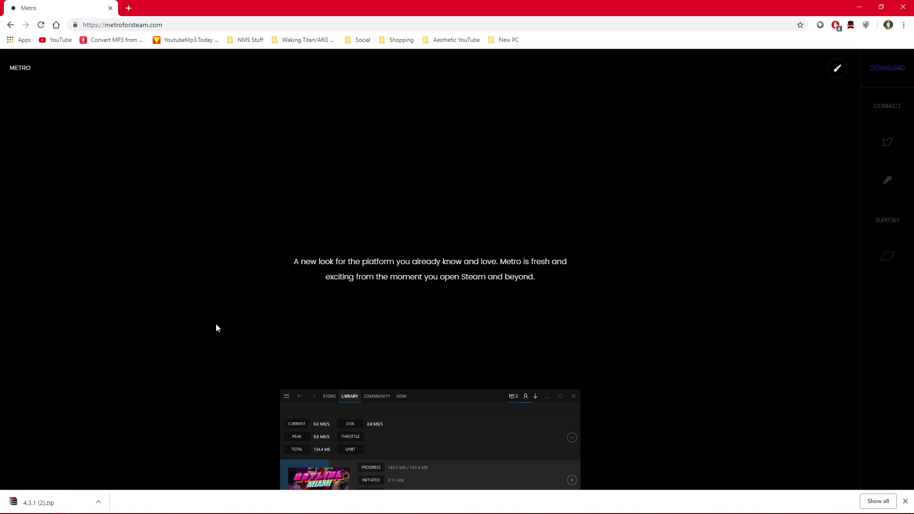
- Cut 4.3.1 (2).zip from the Downloads folder and paste it onto the desktop
{"action": "right_click", "coordinate": [51, 501]}
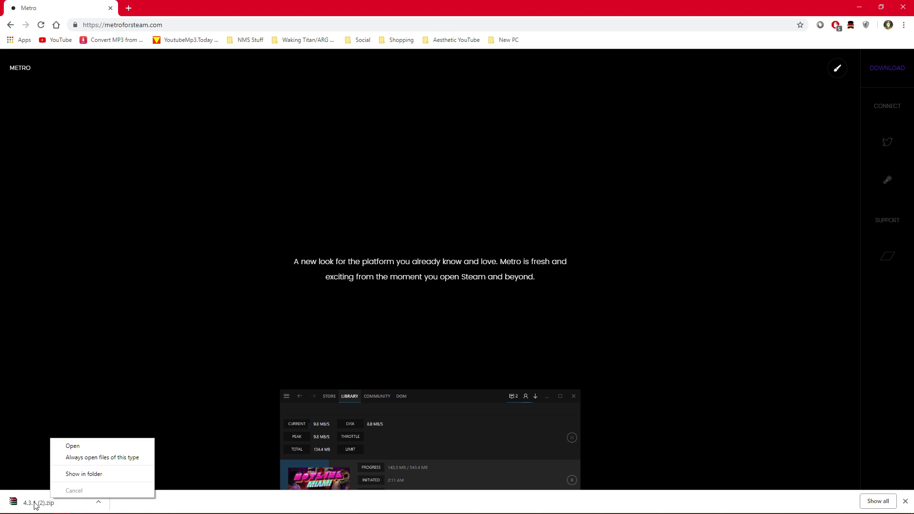
{"action": "left_click", "coordinate": [77, 474]}
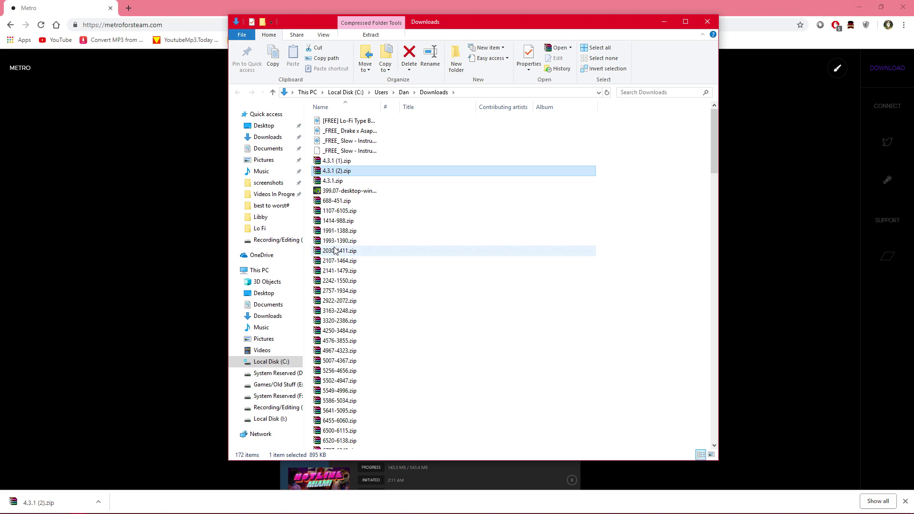
{"action": "right_click", "coordinate": [330, 172]}
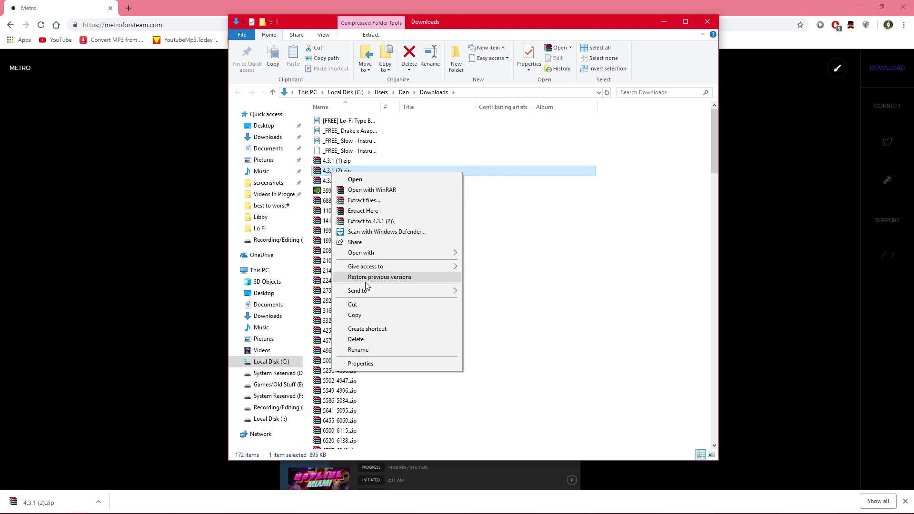
{"action": "left_click", "coordinate": [353, 304]}
{"action": "left_click", "coordinate": [708, 21]}
{"action": "left_click", "coordinate": [860, 7]}
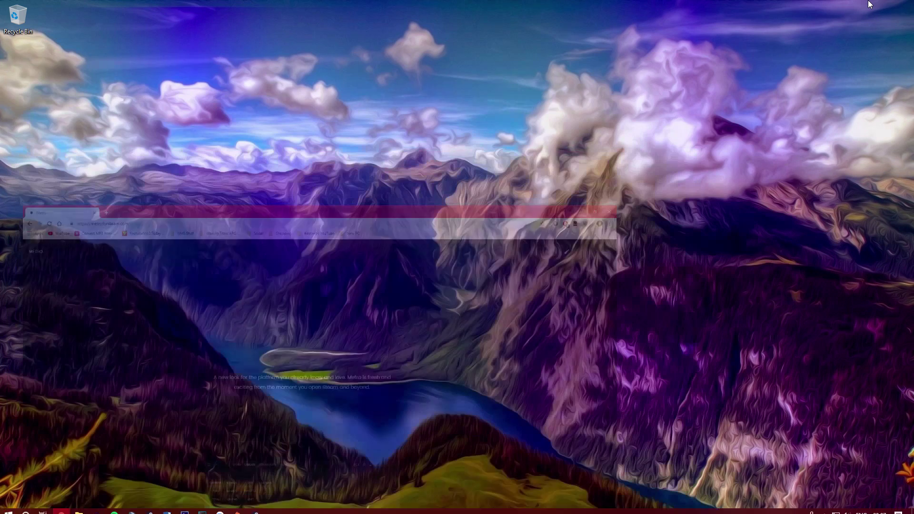
{"action": "left_click", "coordinate": [156, 119]}
{"action": "key", "text": "ctrl+v"}
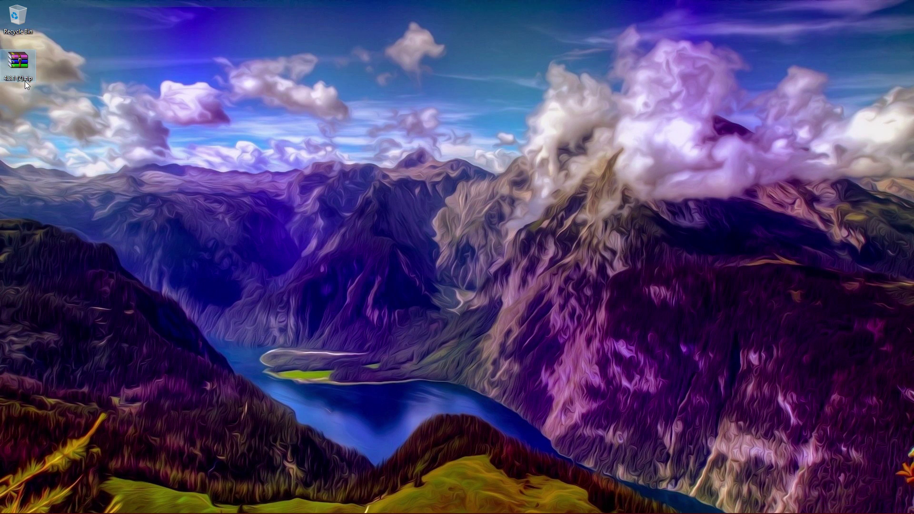
- Extract 4.3.1 (2).zip with WinRAR into a 4.3.1 (2) desktop folder and inspect its skin files
{"action": "right_click", "coordinate": [17, 63]}
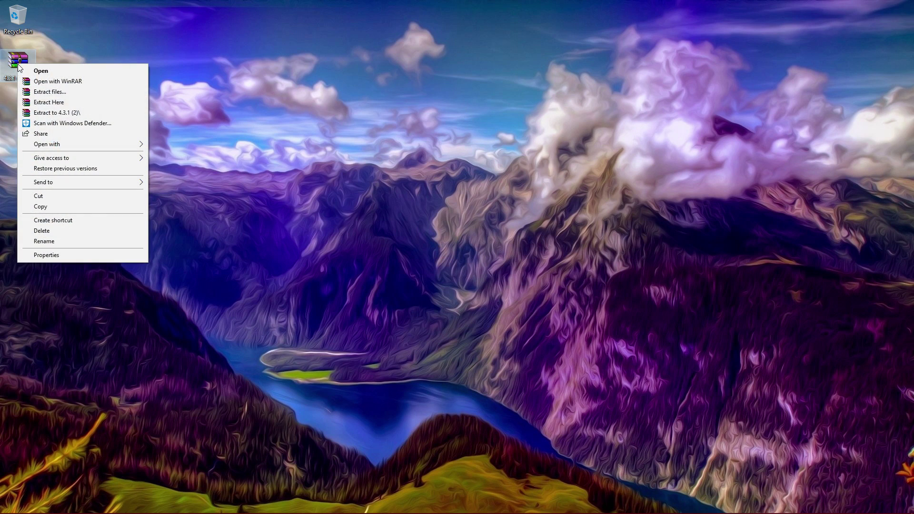
{"action": "left_click", "coordinate": [65, 113]}
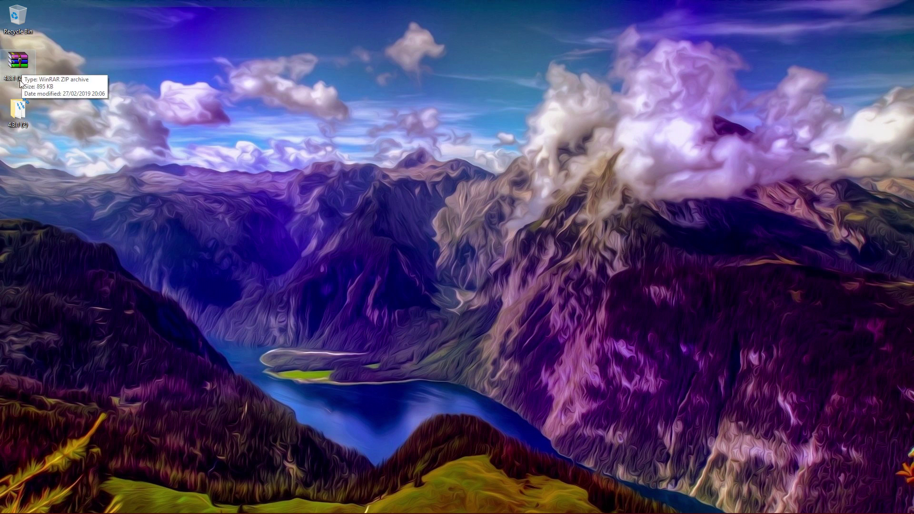
{"action": "double_click", "coordinate": [19, 113]}
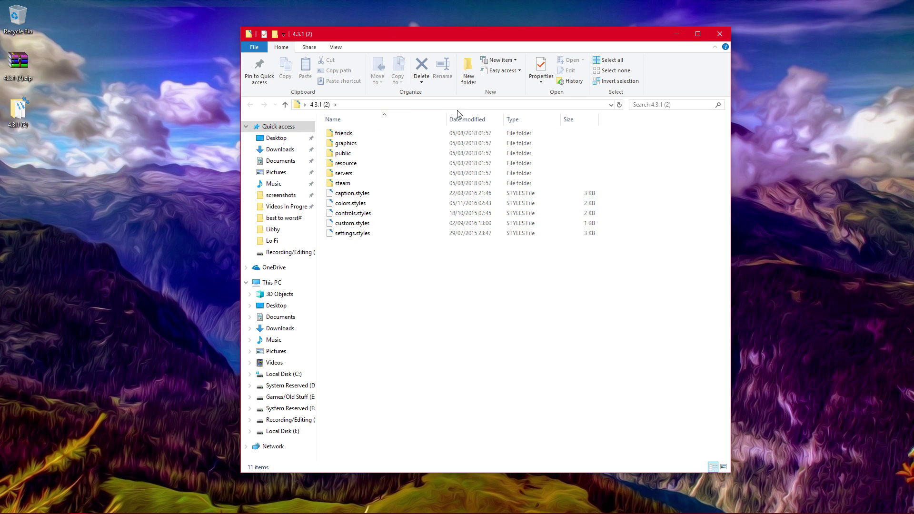
{"action": "left_click", "coordinate": [720, 34]}
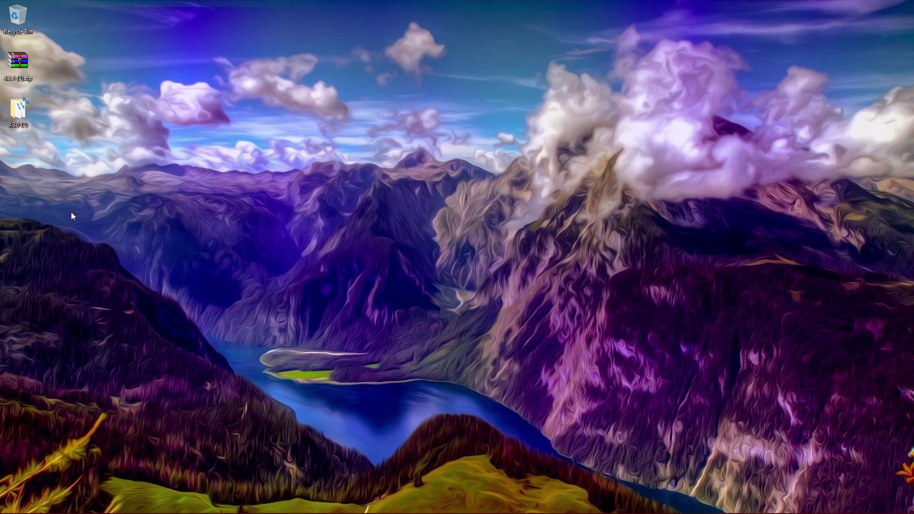
{"action": "mouse_move", "coordinate": [119, 512]}
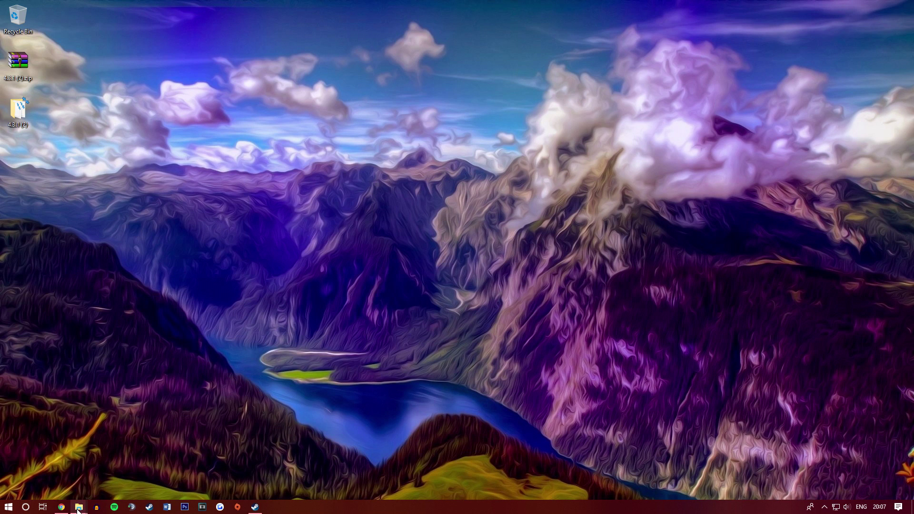
- Browse drive E: through Program Files (x86) and Steam to the skins folder
{"action": "left_click", "coordinate": [42, 465]}
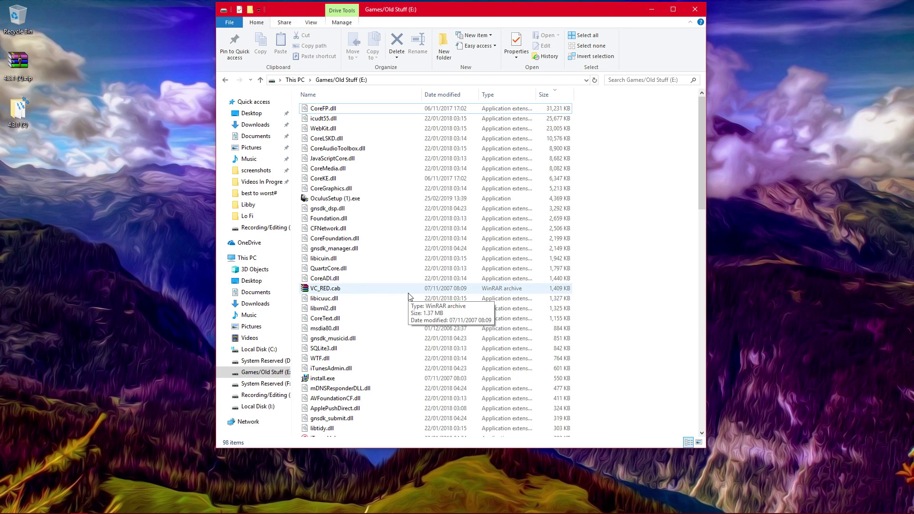
{"action": "left_click", "coordinate": [268, 376]}
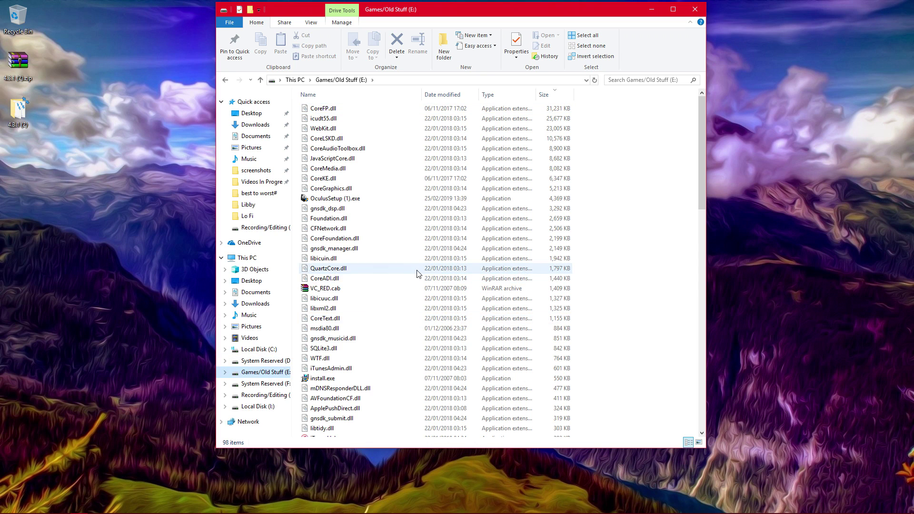
{"action": "scroll", "coordinate": [414, 267], "scroll_direction": "down", "scroll_amount": 17}
{"action": "scroll", "coordinate": [415, 268], "scroll_direction": "down", "scroll_amount": 3}
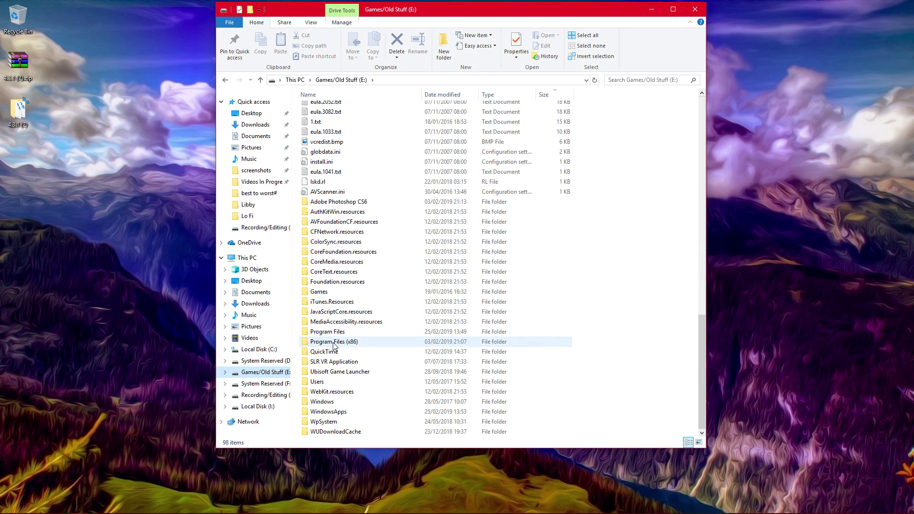
{"action": "double_click", "coordinate": [334, 343]}
{"action": "scroll", "coordinate": [378, 265], "scroll_direction": "down", "scroll_amount": 6}
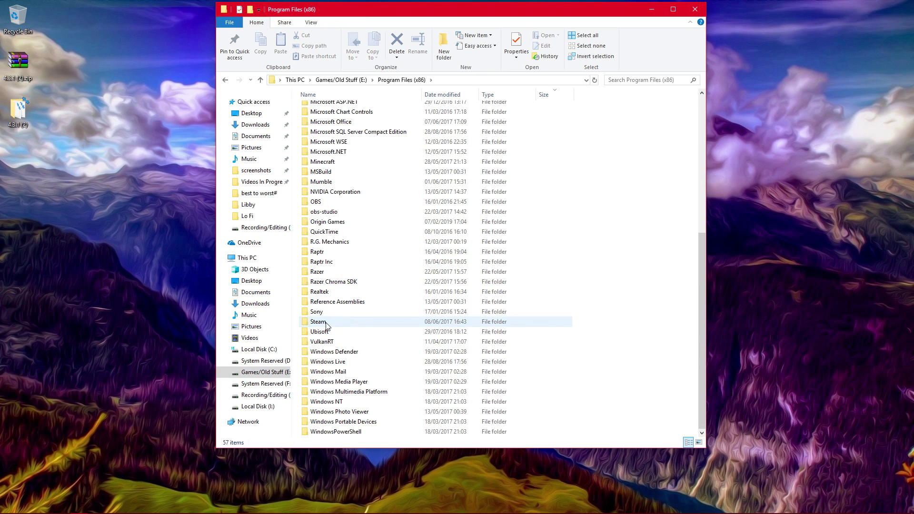
{"action": "double_click", "coordinate": [326, 323]}
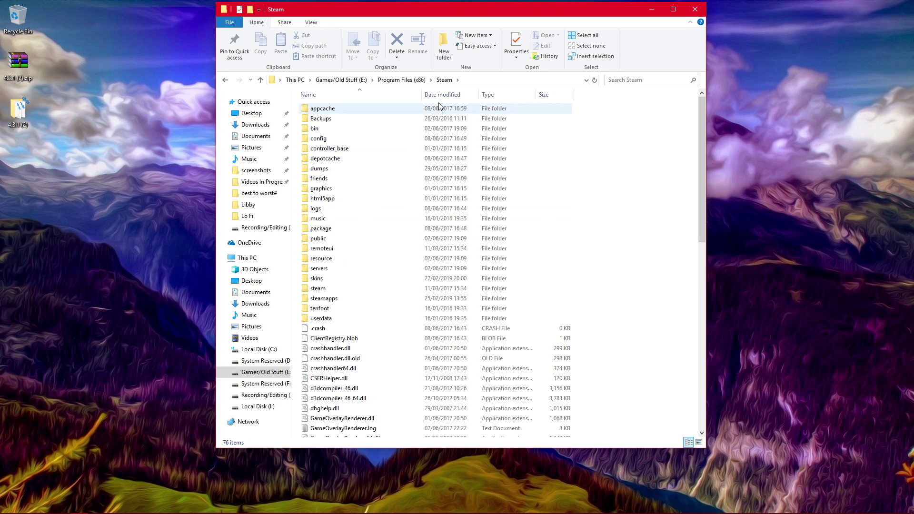
{"action": "double_click", "coordinate": [323, 283]}
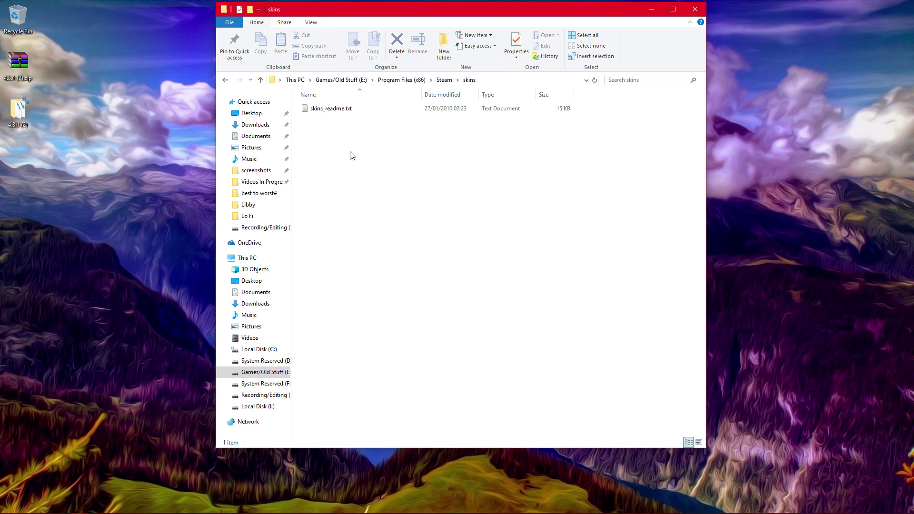
- Read skins_readme.txt and close it
{"action": "double_click", "coordinate": [329, 110]}
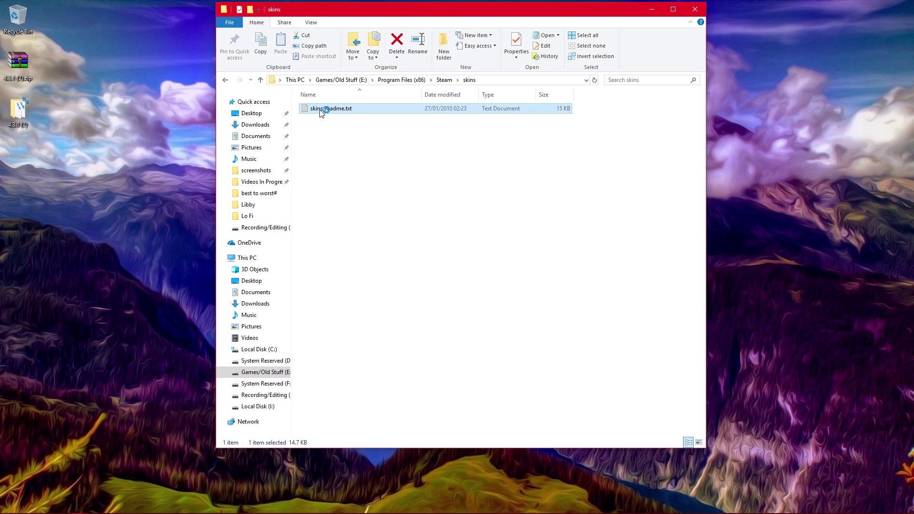
{"action": "scroll", "coordinate": [162, 173], "scroll_direction": "down", "scroll_amount": 20}
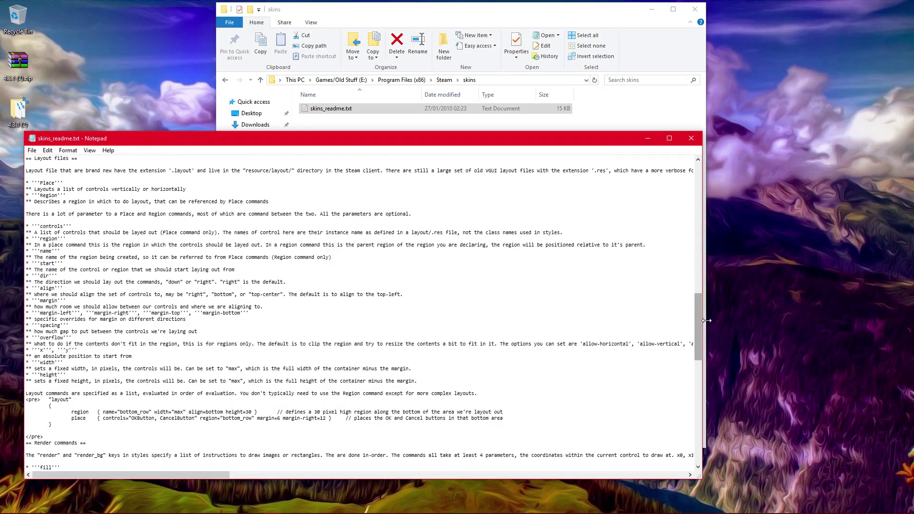
{"action": "left_click_drag", "start_coordinate": [697, 315], "coordinate": [696, 141]}
{"action": "left_click", "coordinate": [692, 139]}
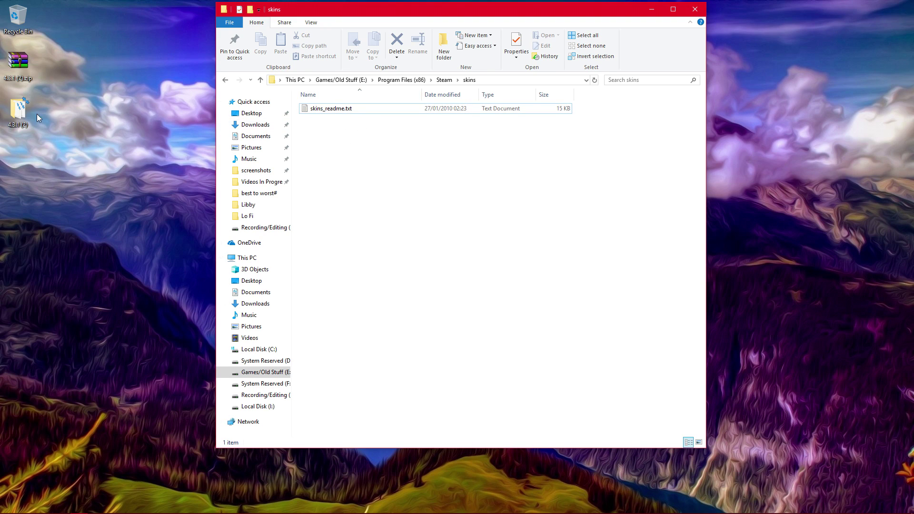
- Cut the 4.3.1 (2) folder from the desktop and paste it into Steam's skins folder
{"action": "left_click_drag", "start_coordinate": [322, 14], "coordinate": [465, 56]}
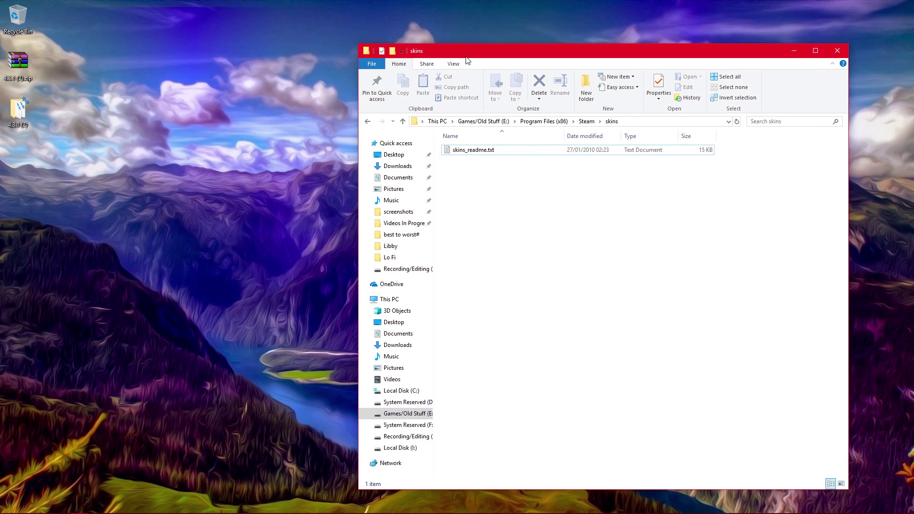
{"action": "left_click", "coordinate": [29, 109]}
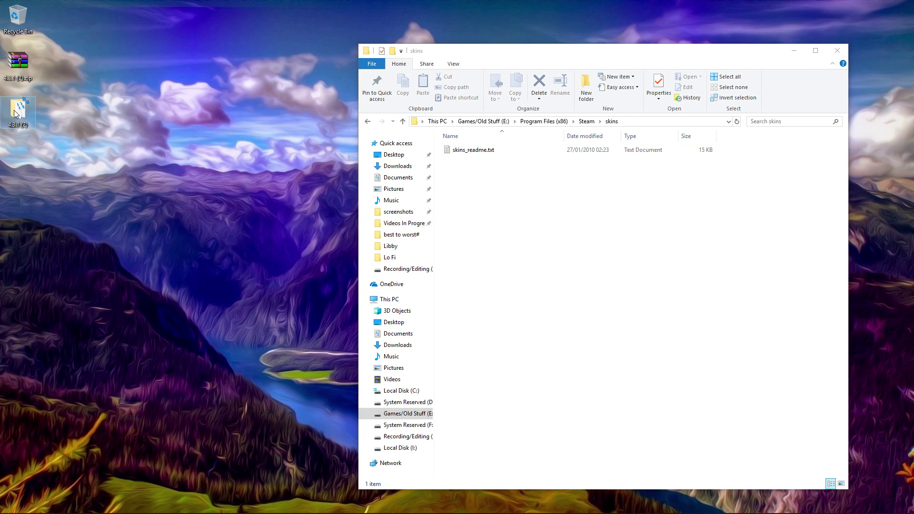
{"action": "right_click", "coordinate": [14, 110]}
{"action": "left_click", "coordinate": [44, 255]}
{"action": "left_click", "coordinate": [516, 206]}
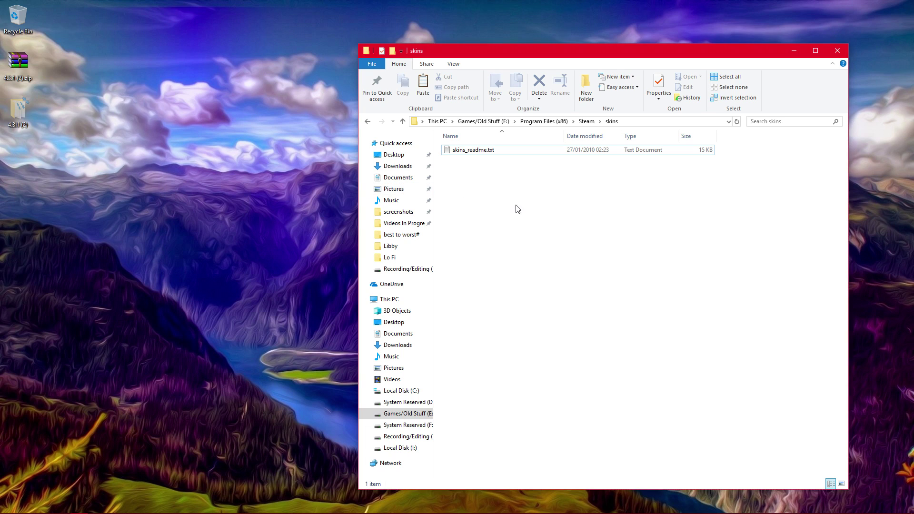
{"action": "right_click", "coordinate": [505, 180]}
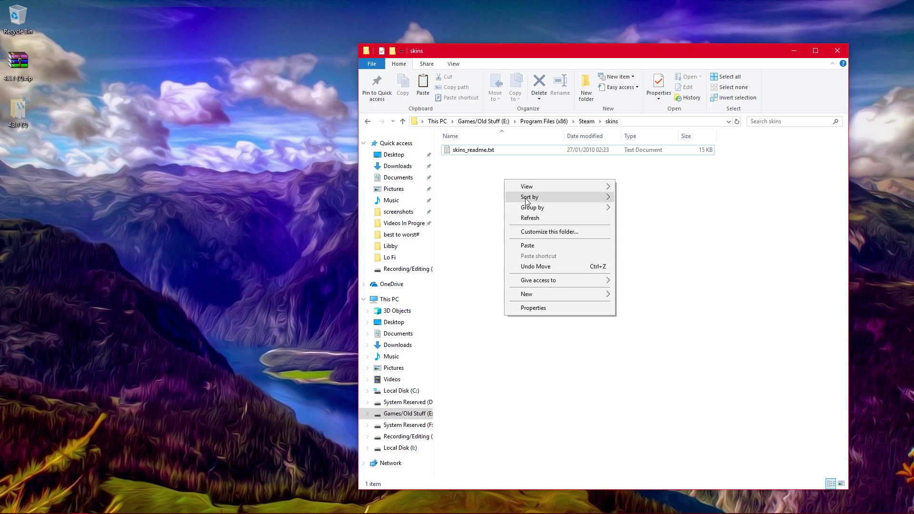
{"action": "left_click", "coordinate": [528, 245]}
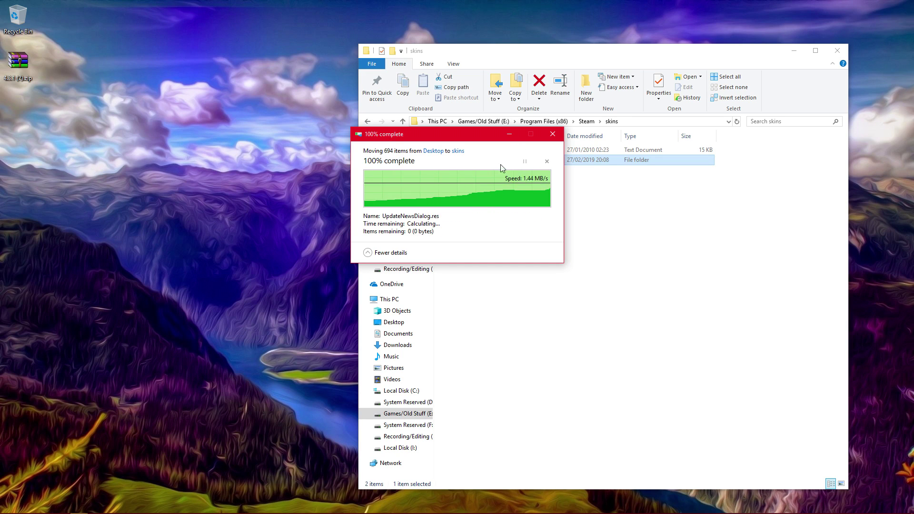
- Rename the 4.3.1 (2) folder to 4.3.1 by removing the ' (2)' suffix
{"action": "left_click", "coordinate": [509, 177]}
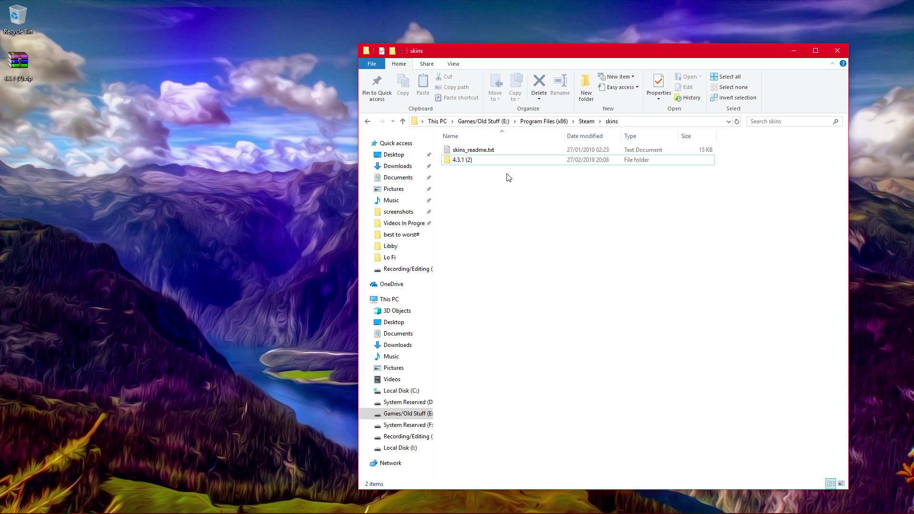
{"action": "left_click", "coordinate": [469, 162]}
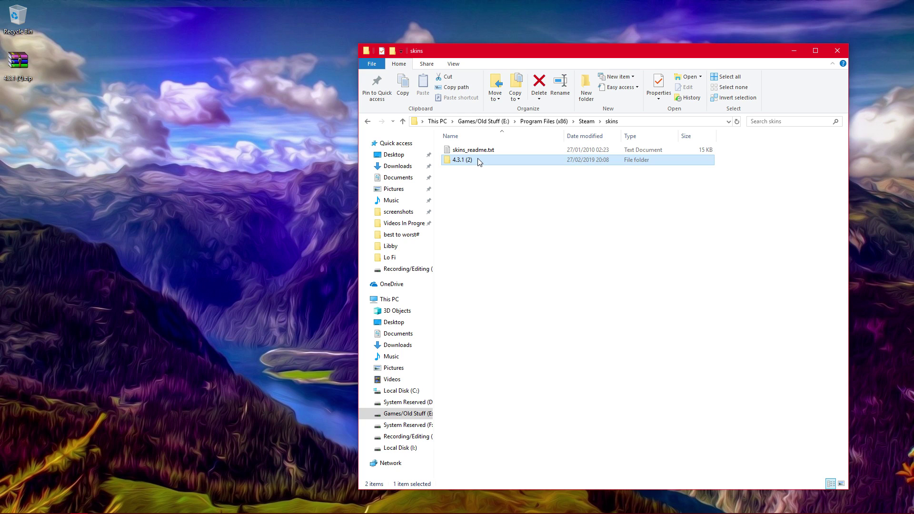
{"action": "right_click", "coordinate": [479, 159]}
{"action": "left_click", "coordinate": [507, 358]}
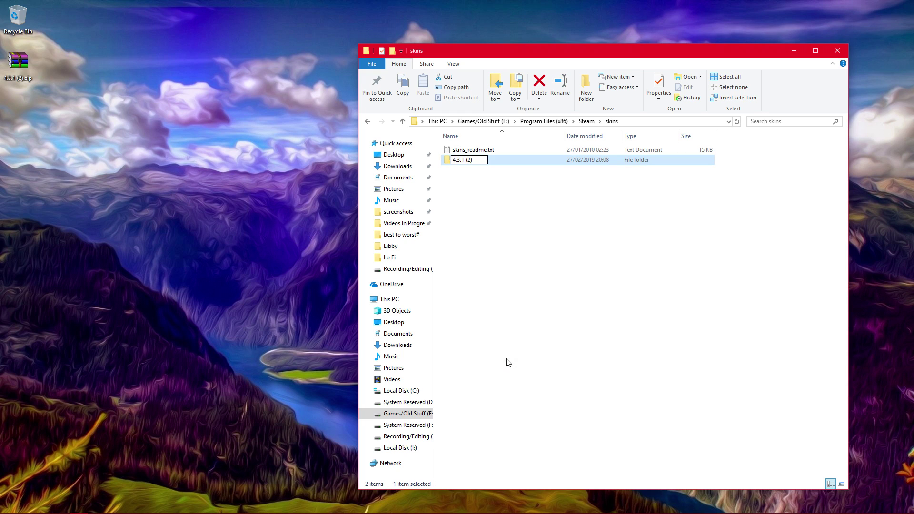
{"action": "key", "text": "BackSpace"}
{"action": "key", "text": "BackSpace"}
{"action": "key", "text": "BackSpace"}
{"action": "key", "text": "BackSpace"}
{"action": "key", "text": "Return"}
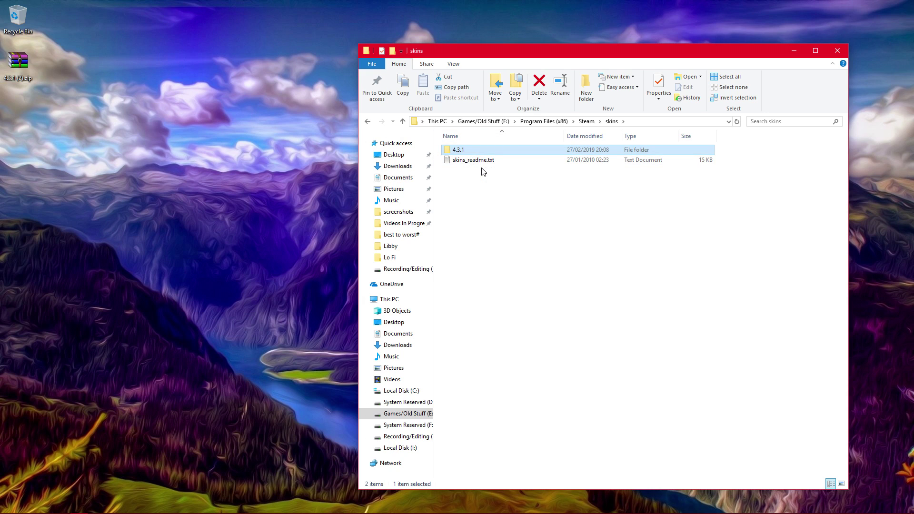
- Check the 4.3.1 folder's contents, return to skins, and close the Explorer window
{"action": "double_click", "coordinate": [463, 150]}
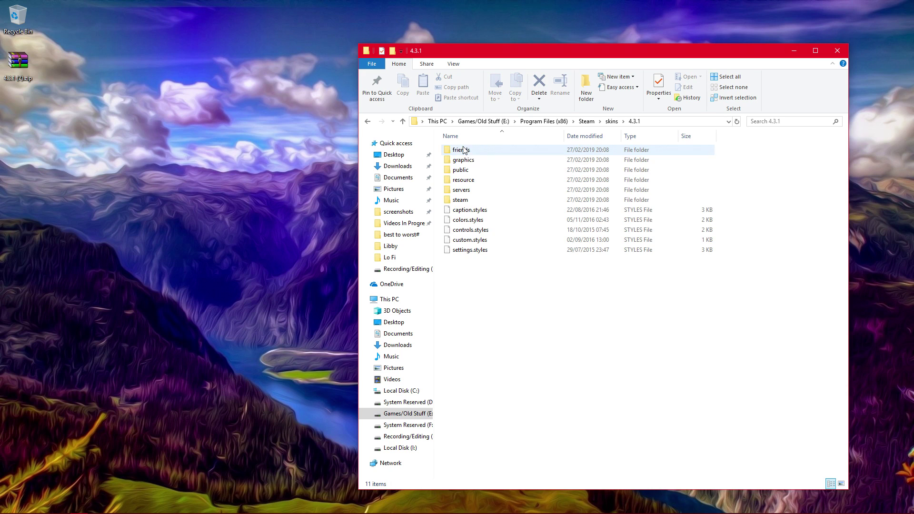
{"action": "left_click", "coordinate": [368, 121]}
{"action": "left_click_drag", "start_coordinate": [543, 51], "coordinate": [388, 26]}
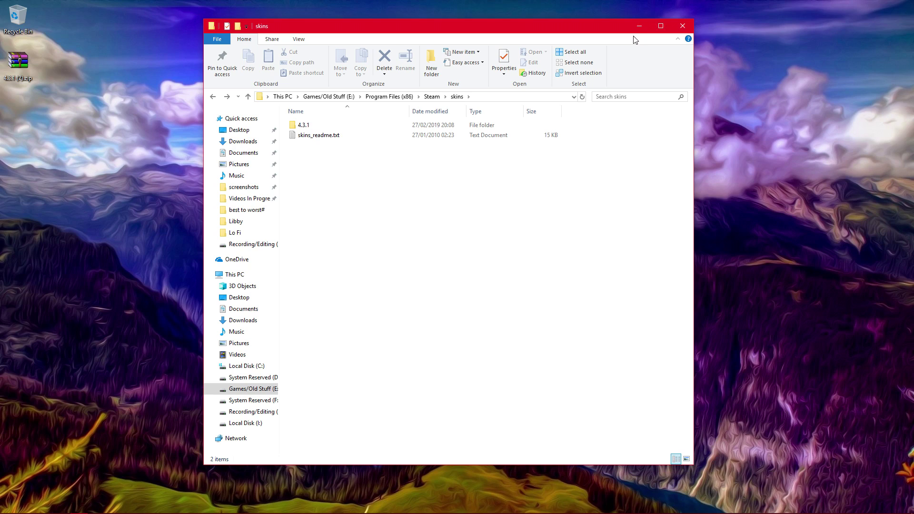
{"action": "left_click", "coordinate": [679, 25]}
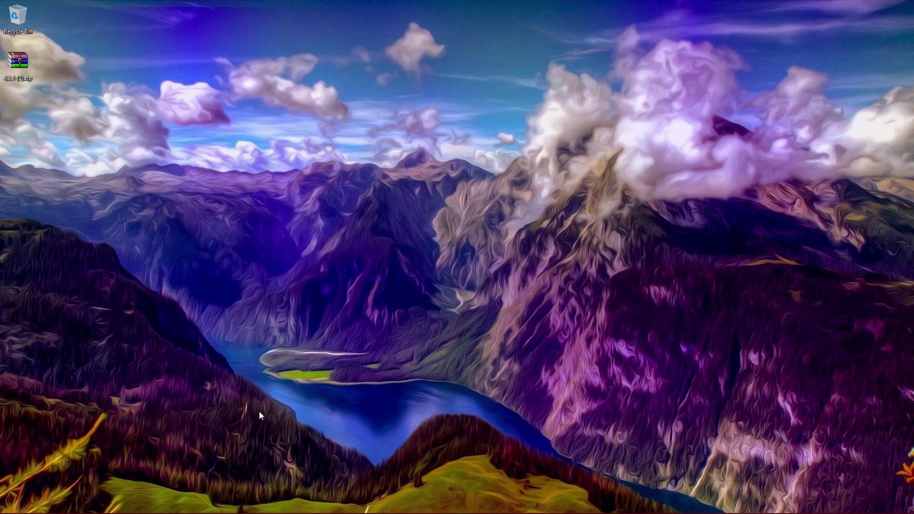
- Bring up Steam and pick the 4.3.1 (1) skin under Settings > Interface
{"action": "left_click", "coordinate": [255, 510]}
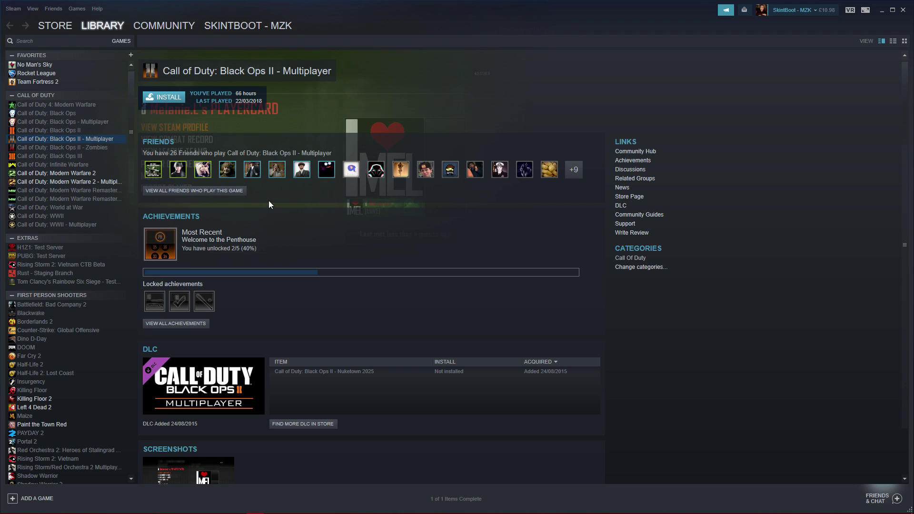
{"action": "left_click", "coordinate": [13, 10]}
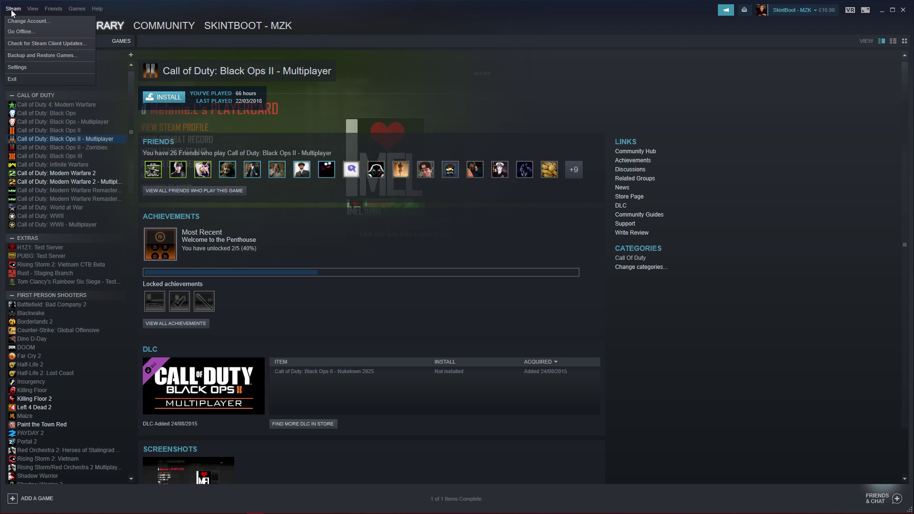
{"action": "left_click", "coordinate": [21, 67]}
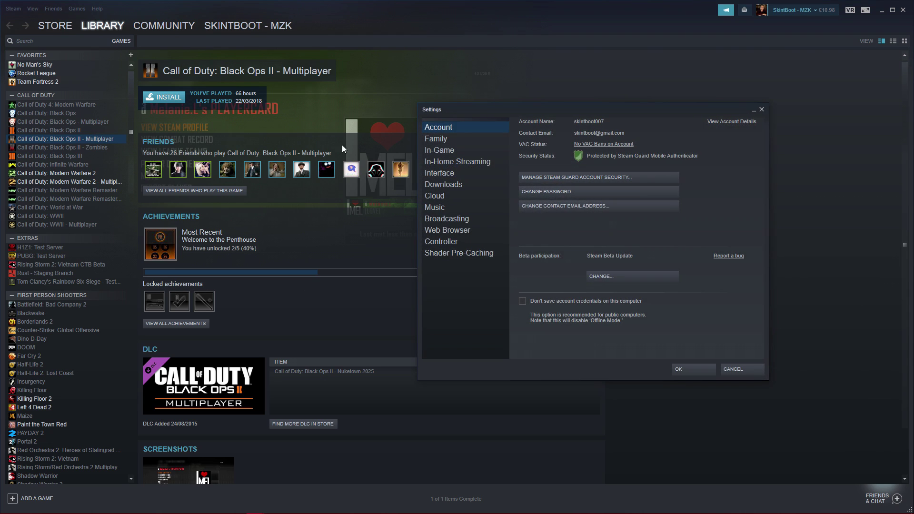
{"action": "left_click", "coordinate": [441, 174]}
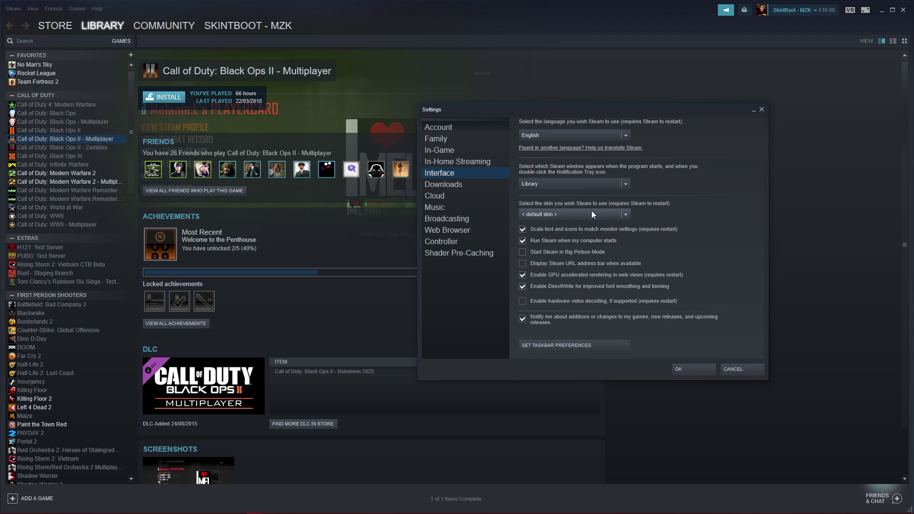
{"action": "left_click", "coordinate": [548, 217]}
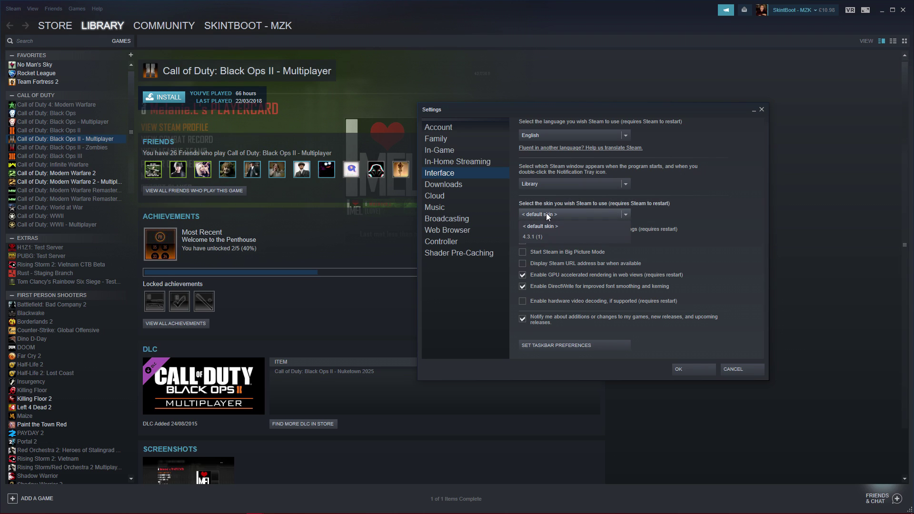
{"action": "left_click", "coordinate": [537, 237]}
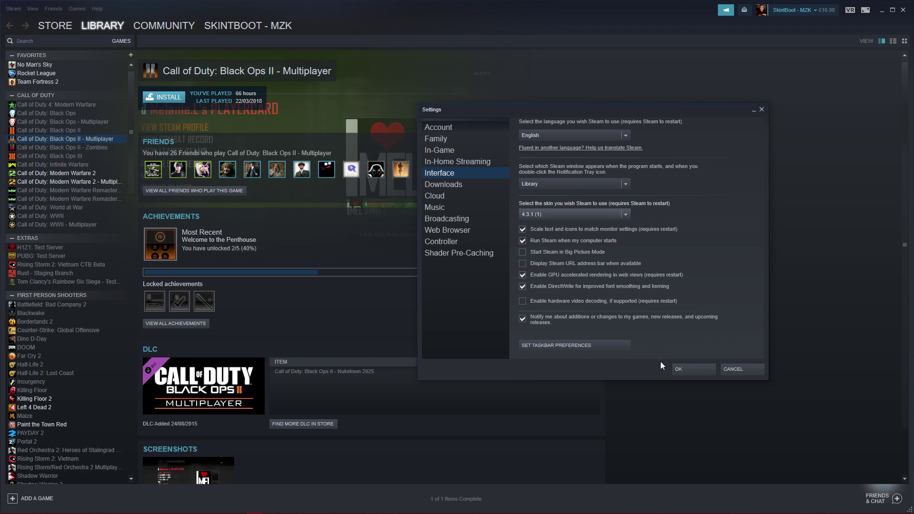
- Confirm the skin change, restart Steam, and dismiss the special-offer popup and email banner
{"action": "left_click", "coordinate": [689, 371]}
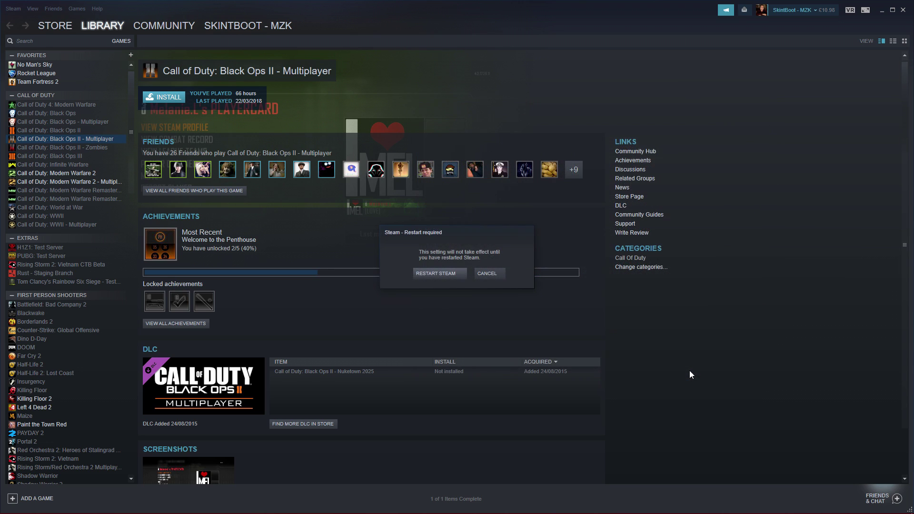
{"action": "left_click", "coordinate": [434, 274]}
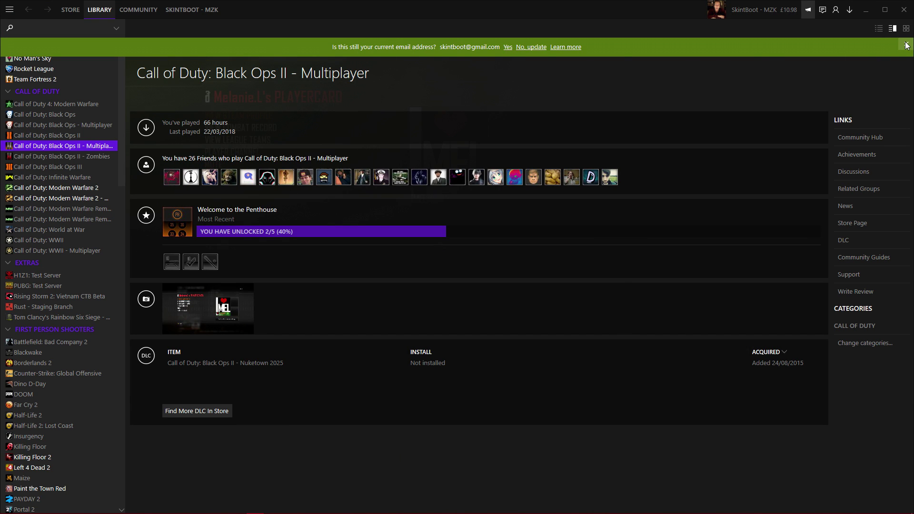
{"action": "left_click", "coordinate": [595, 440]}
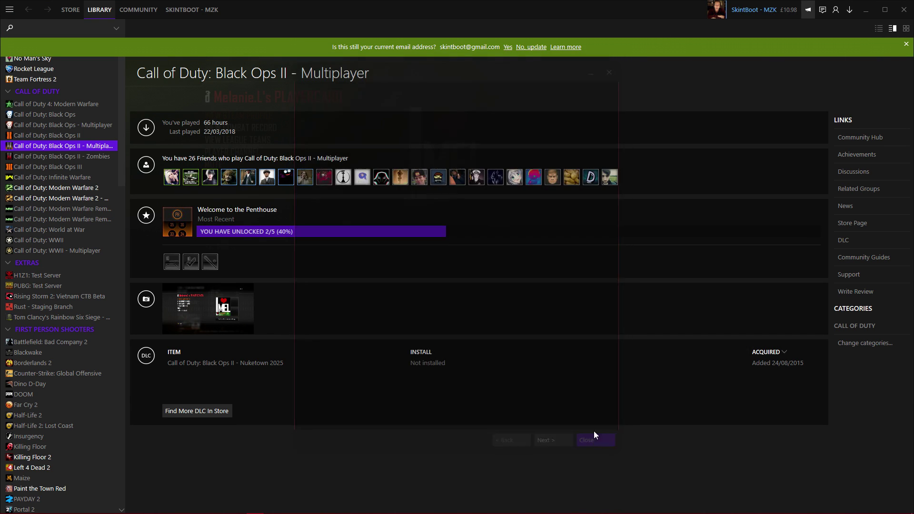
{"action": "left_click", "coordinate": [906, 44]}
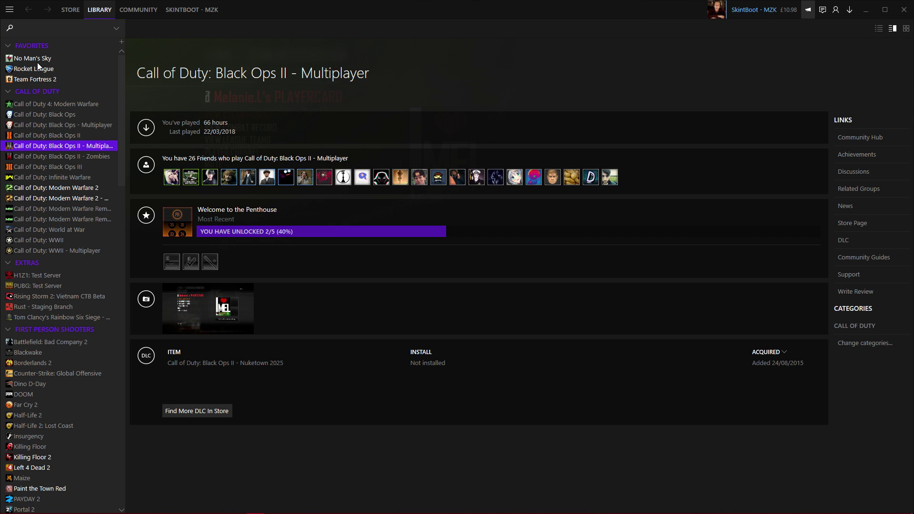
- Scroll the Metro-skinned library page to inspect the new look
{"action": "scroll", "coordinate": [73, 244], "scroll_direction": "down", "scroll_amount": 5}
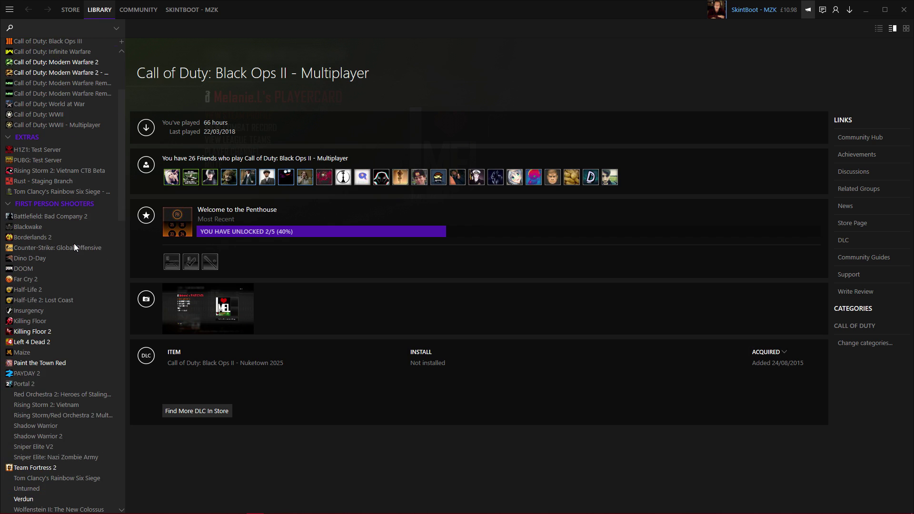
{"action": "scroll", "coordinate": [71, 251], "scroll_direction": "up", "scroll_amount": 4}
{"action": "scroll", "coordinate": [69, 246], "scroll_direction": "up", "scroll_amount": 2}
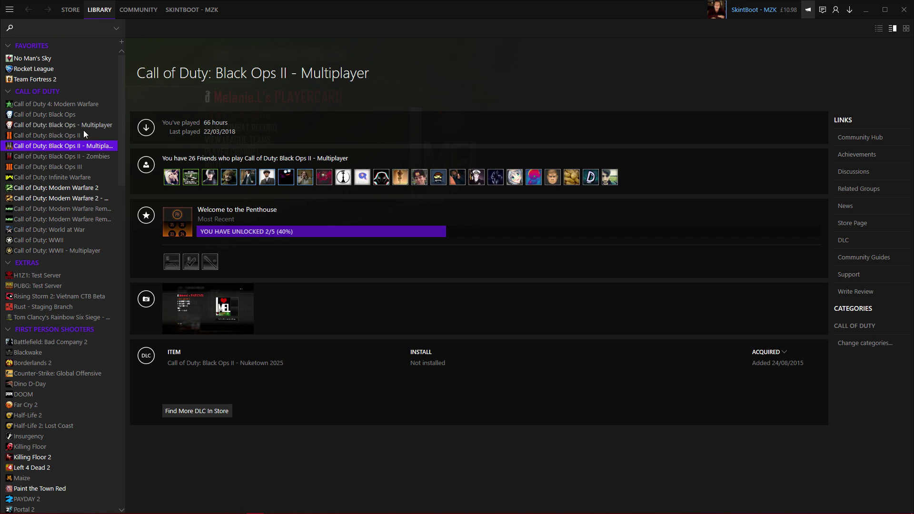
{"action": "scroll", "coordinate": [89, 258], "scroll_direction": "down", "scroll_amount": 5}
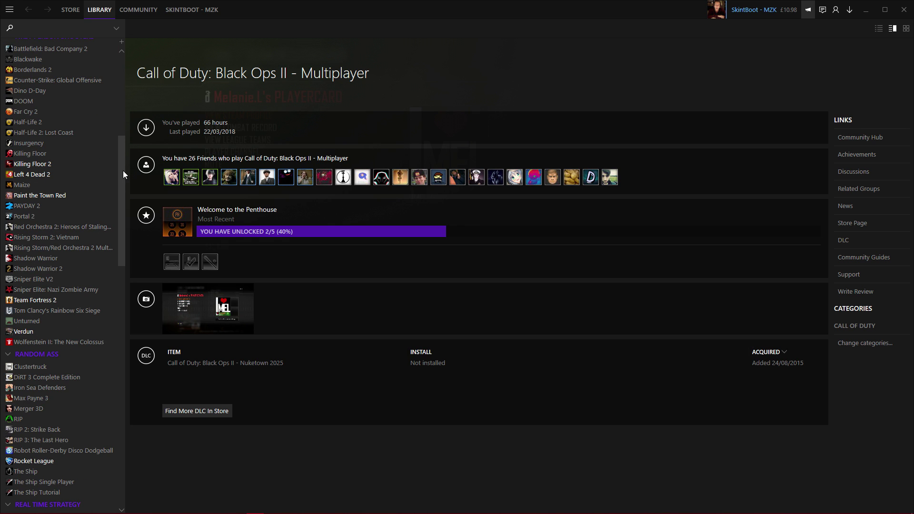
{"action": "left_click_drag", "start_coordinate": [123, 171], "coordinate": [104, 87]}
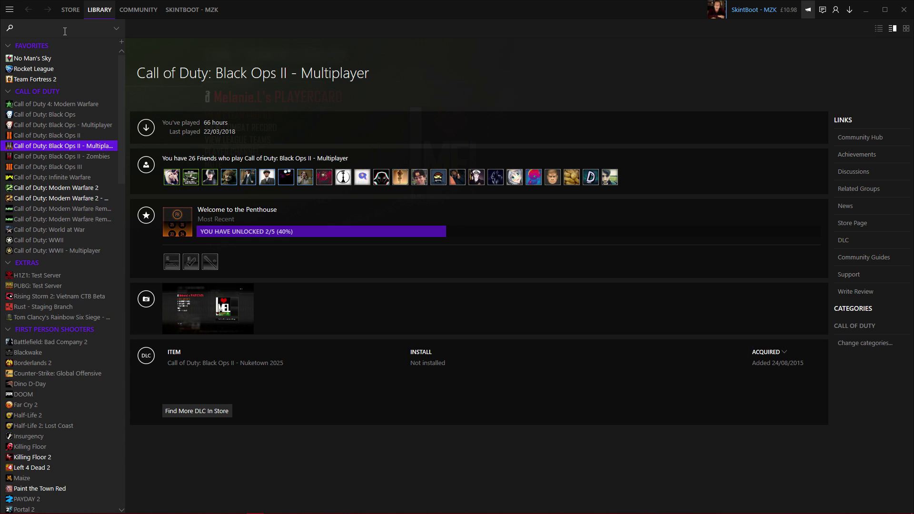
{"action": "left_click", "coordinate": [9, 9]}
{"action": "left_click", "coordinate": [17, 303]}
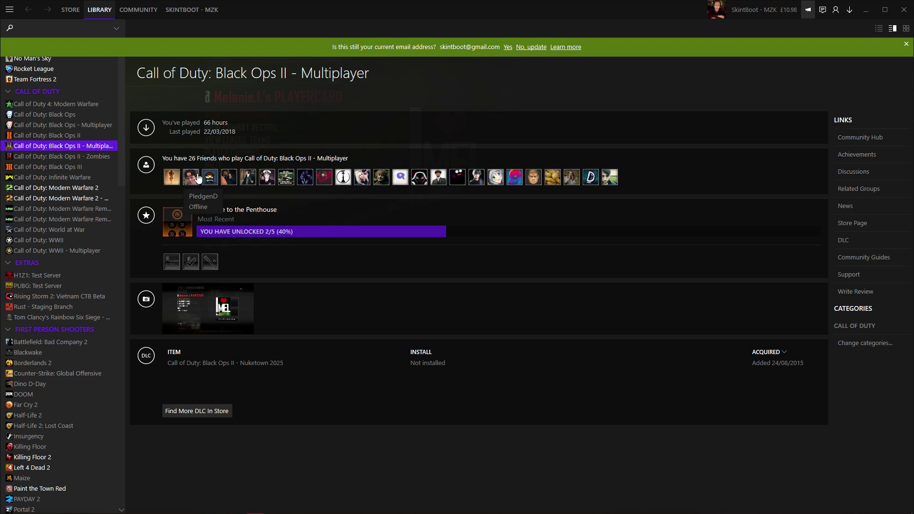
{"action": "left_click", "coordinate": [8, 14]}
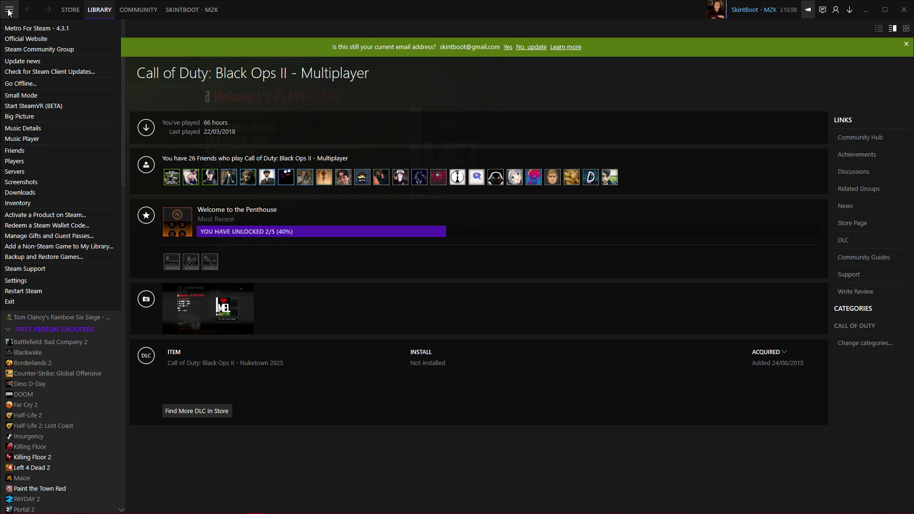
{"action": "left_click", "coordinate": [24, 281]}
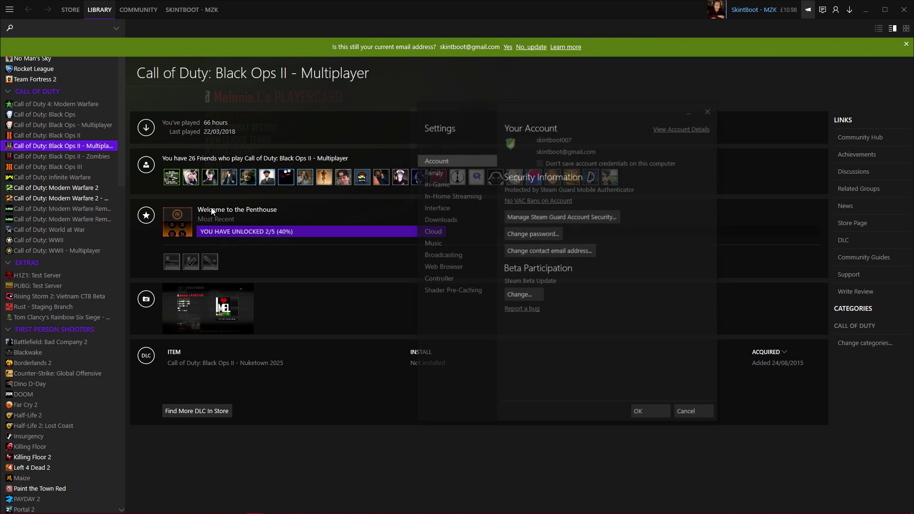
{"action": "left_click", "coordinate": [437, 210]}
{"action": "left_click", "coordinate": [529, 205]}
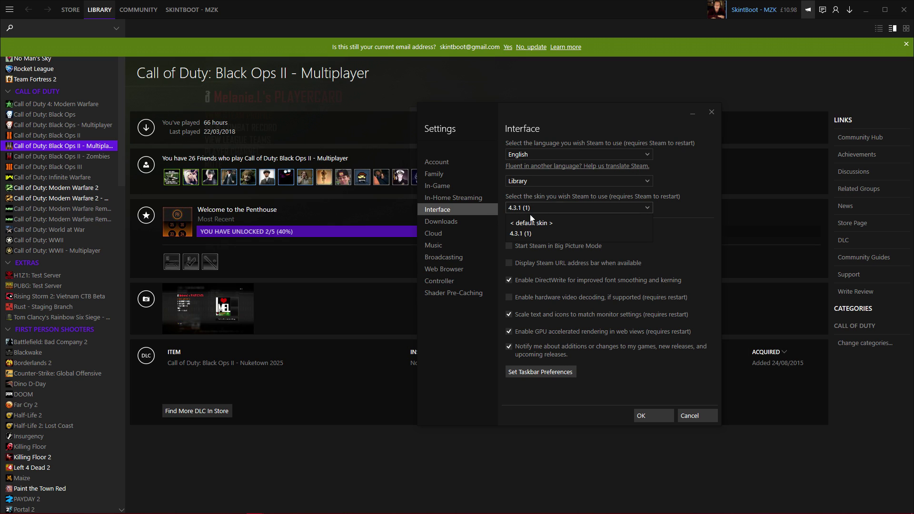
{"action": "left_click", "coordinate": [530, 218]}
{"action": "left_click", "coordinate": [558, 209]}
{"action": "left_click", "coordinate": [522, 234]}
{"action": "left_click", "coordinate": [649, 415]}
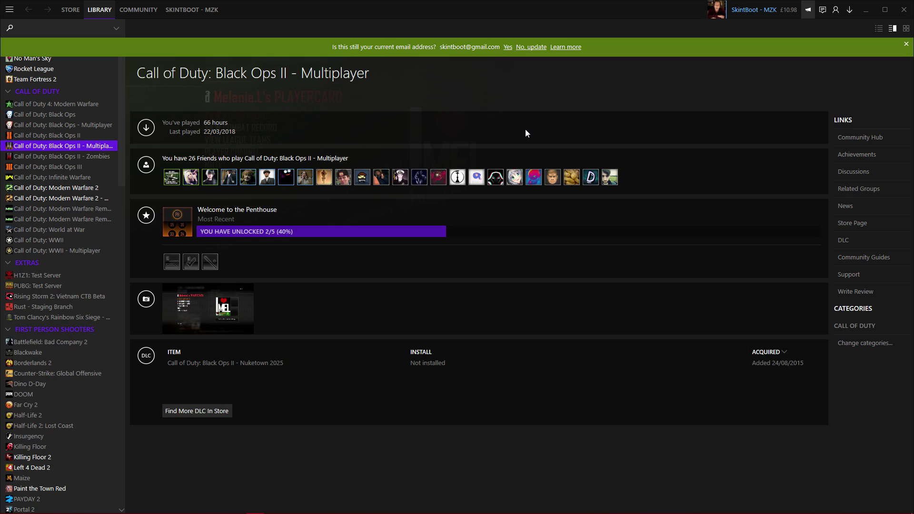
{"action": "left_click", "coordinate": [906, 43]}
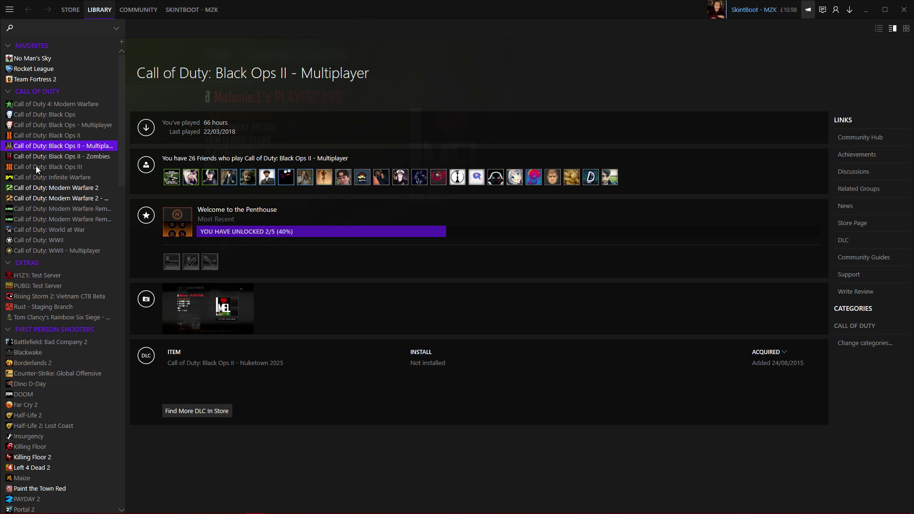
{"action": "left_click", "coordinate": [61, 505]}
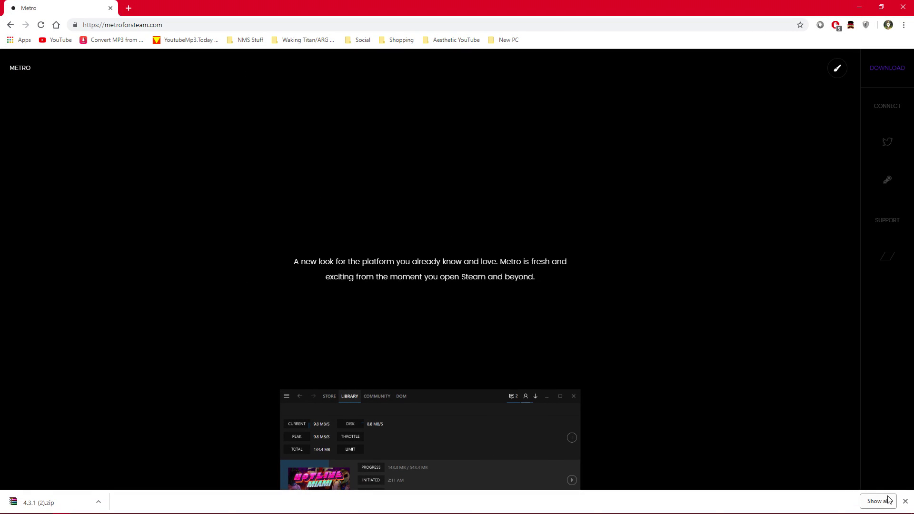
{"action": "left_click", "coordinate": [860, 7]}
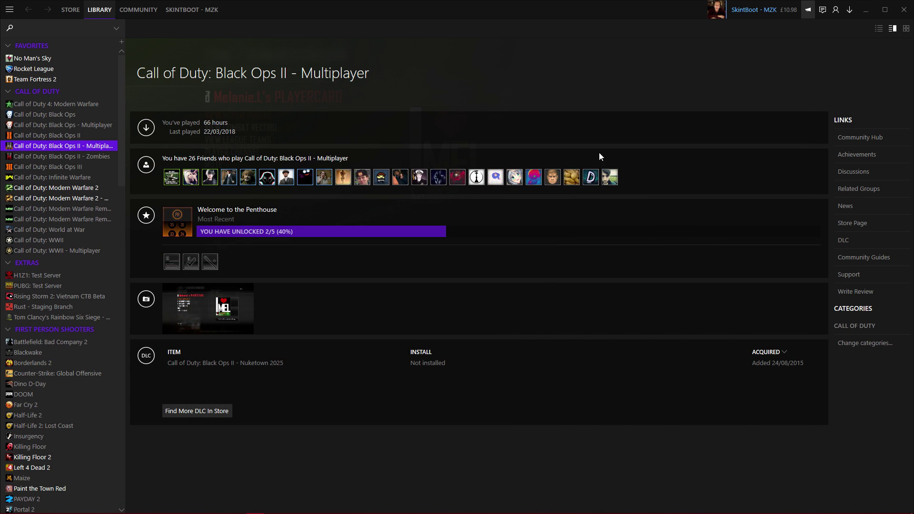